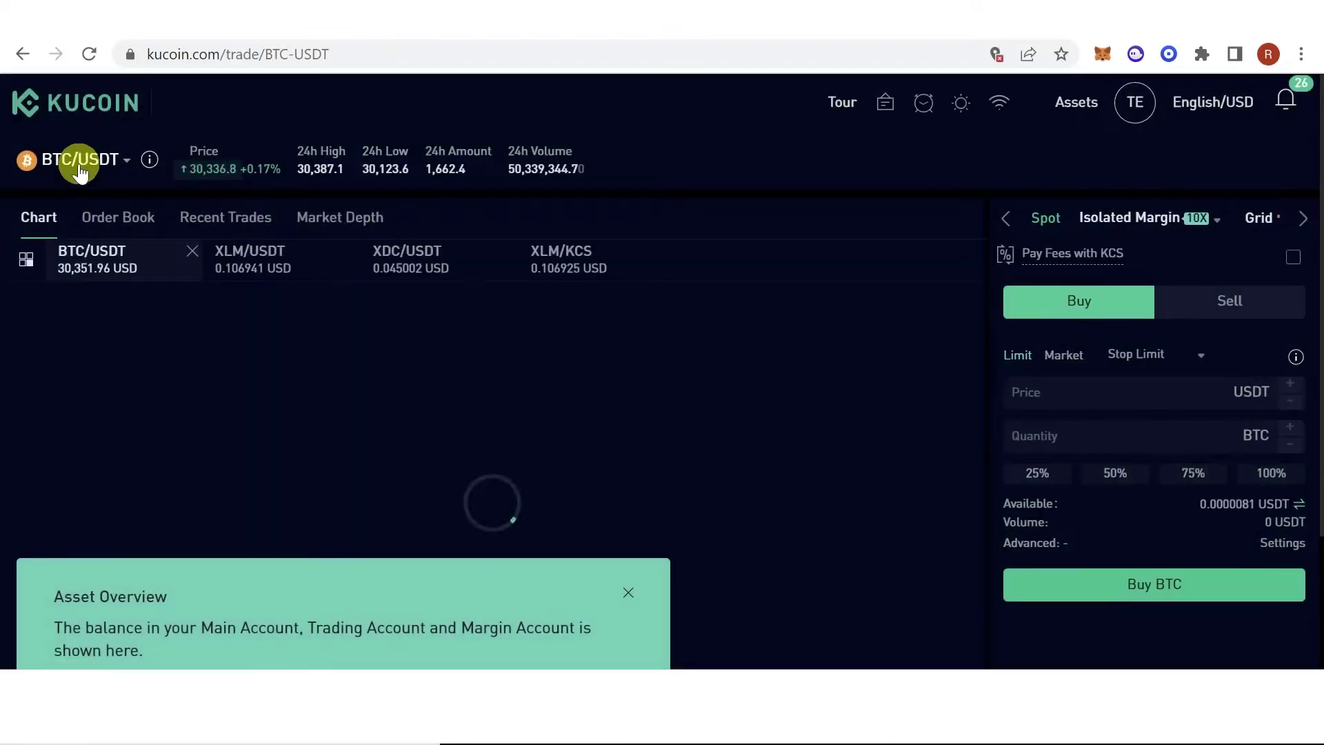
Step: Replace BTC/USDT with the XLM/USDT pair on the spot trading page
click(89, 159)
text(XLM)
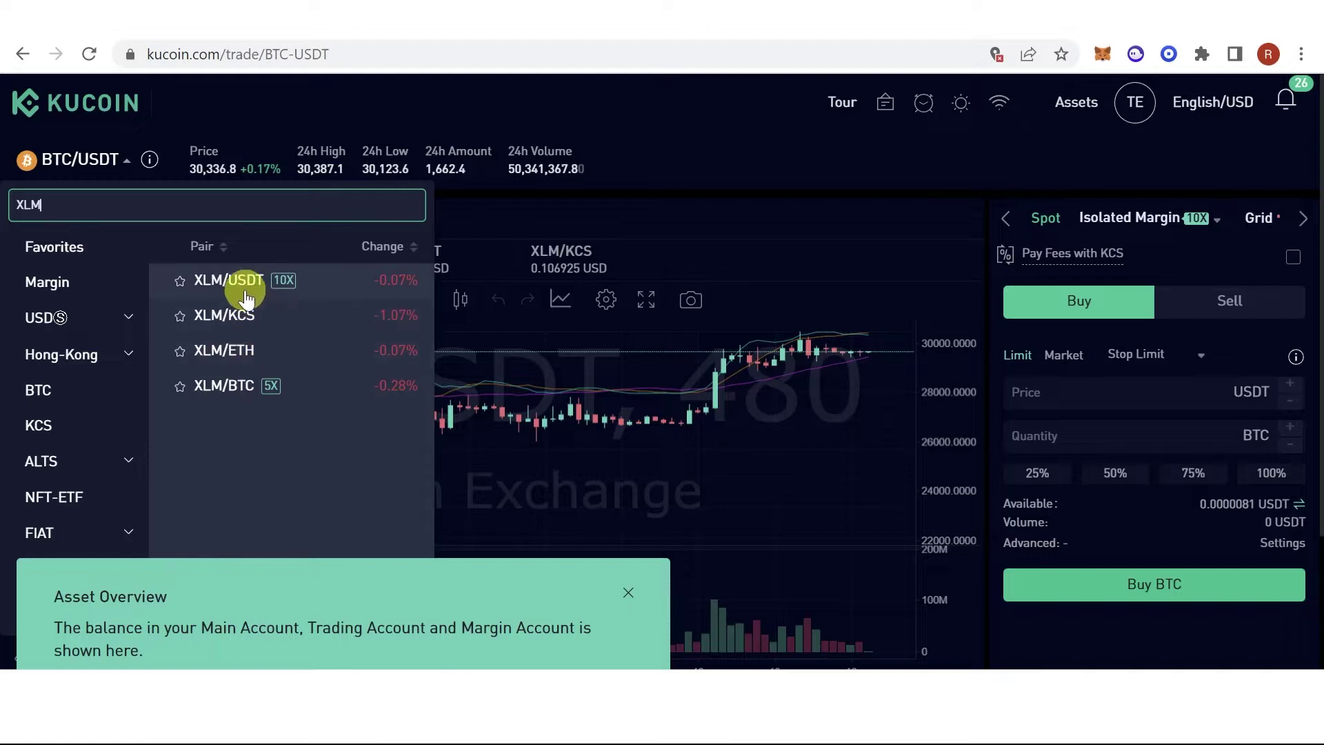
click(241, 284)
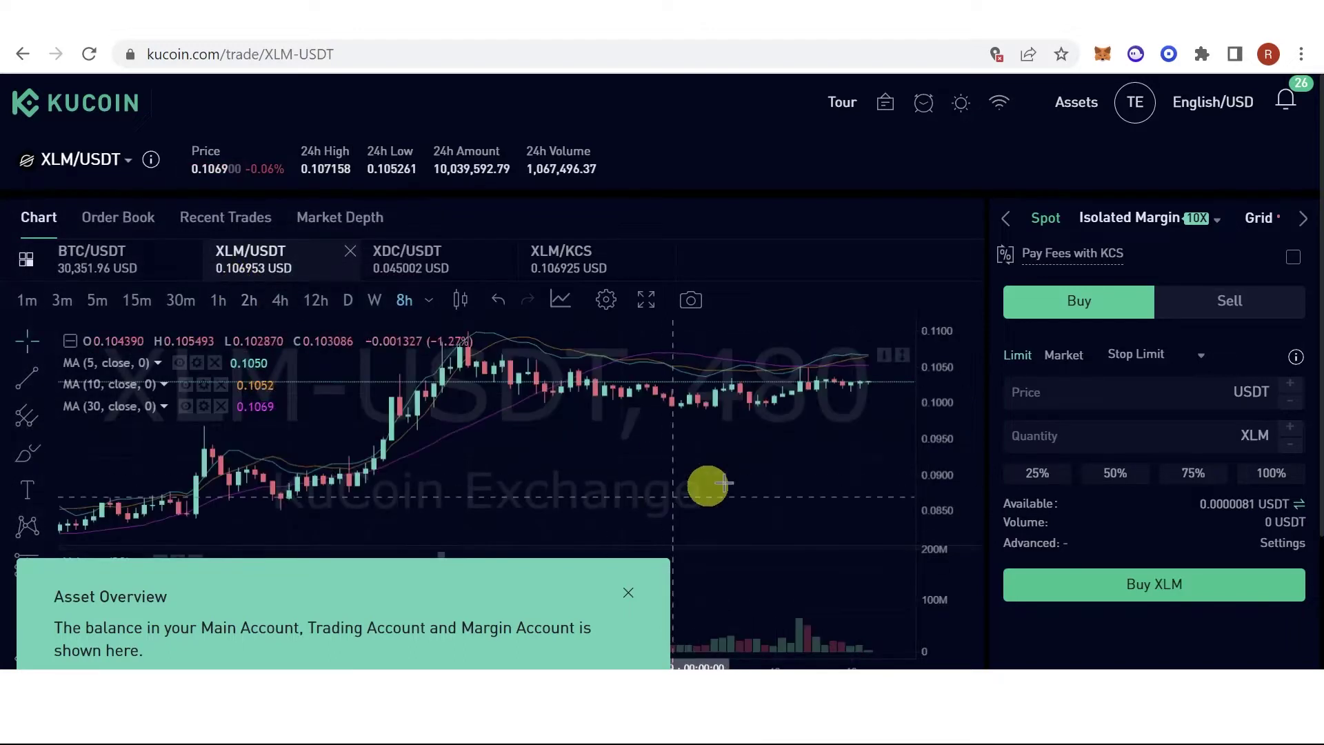
Step: Market-sell all 24.3493 XLM for USDT and dismiss the success notice
click(1192, 313)
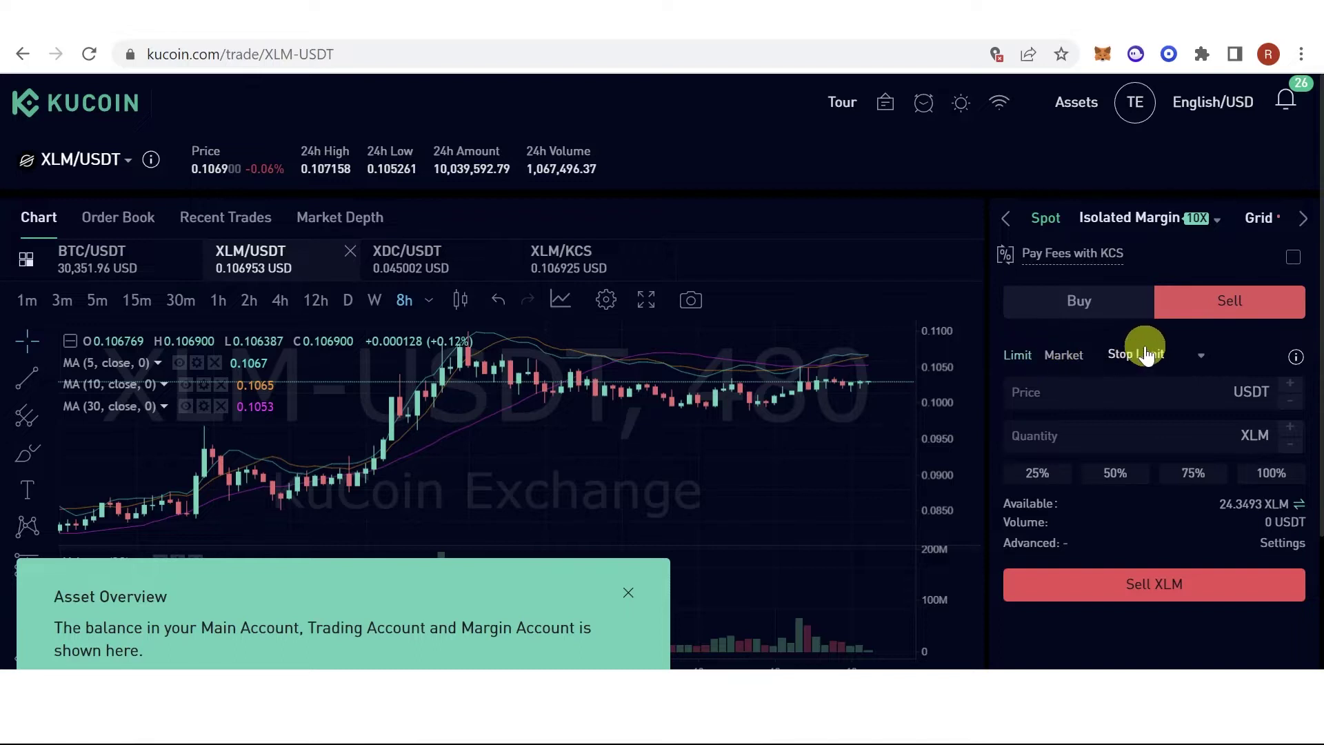
click(1063, 353)
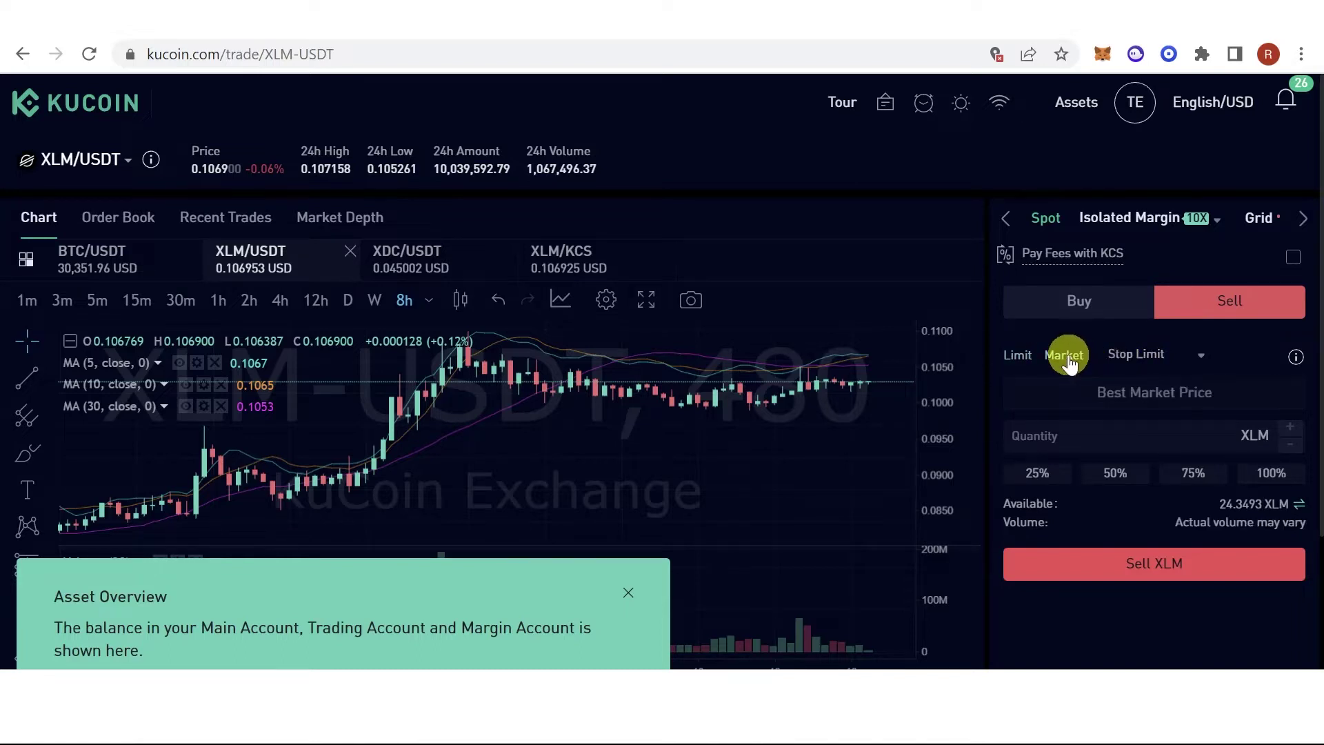
scroll(1167, 354, down, 2)
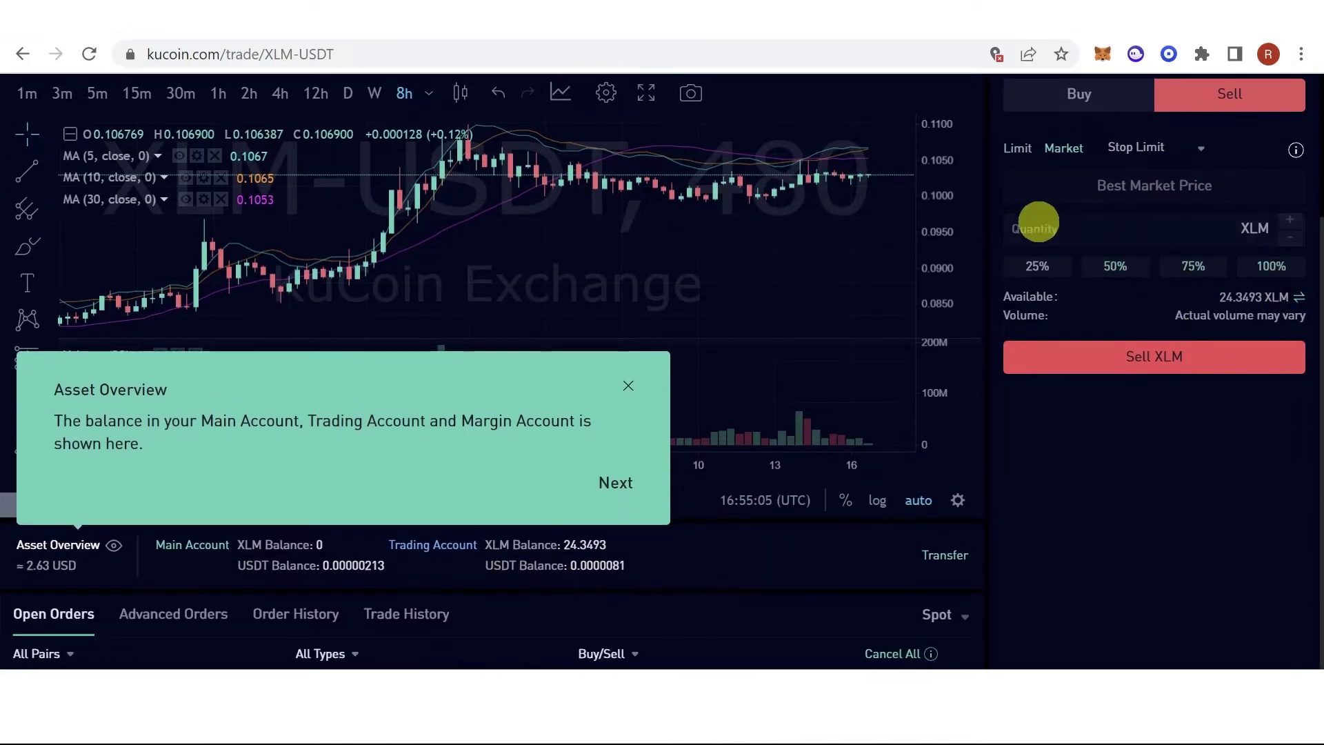
scroll(1117, 362, up, 2)
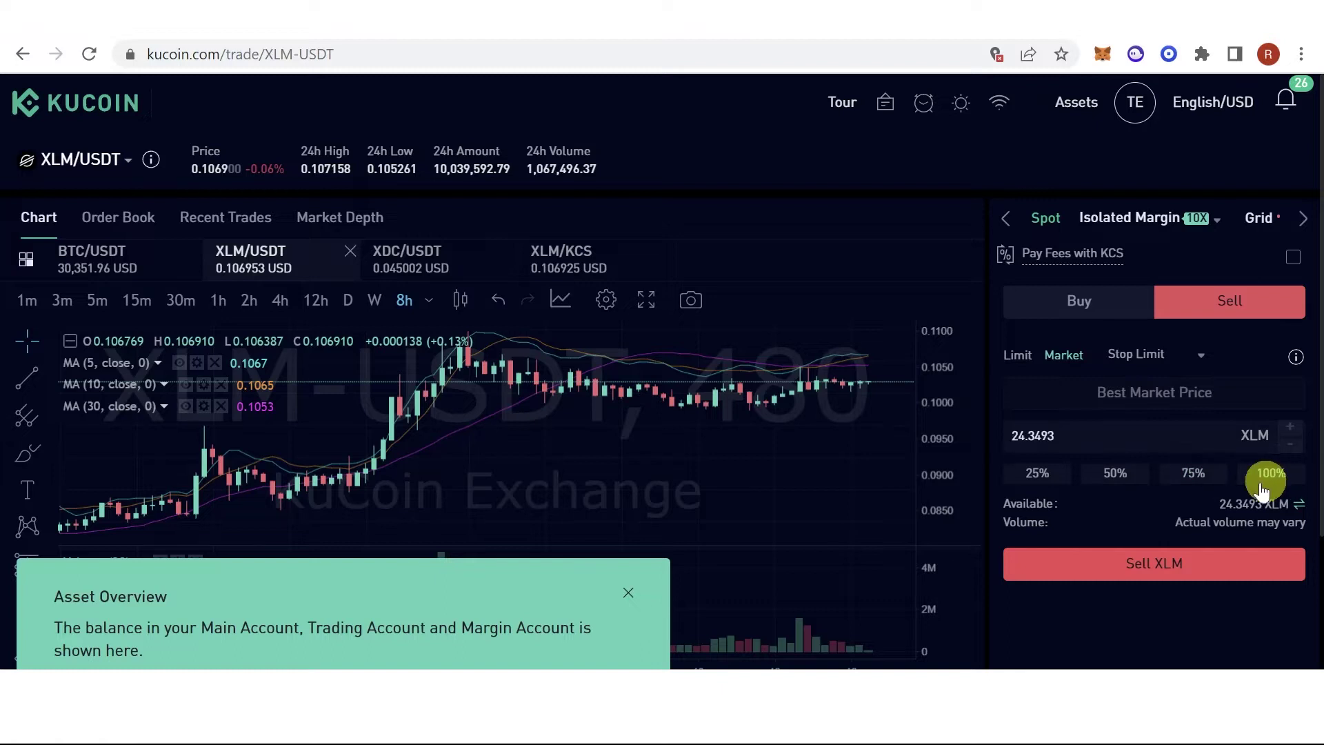
click(1145, 571)
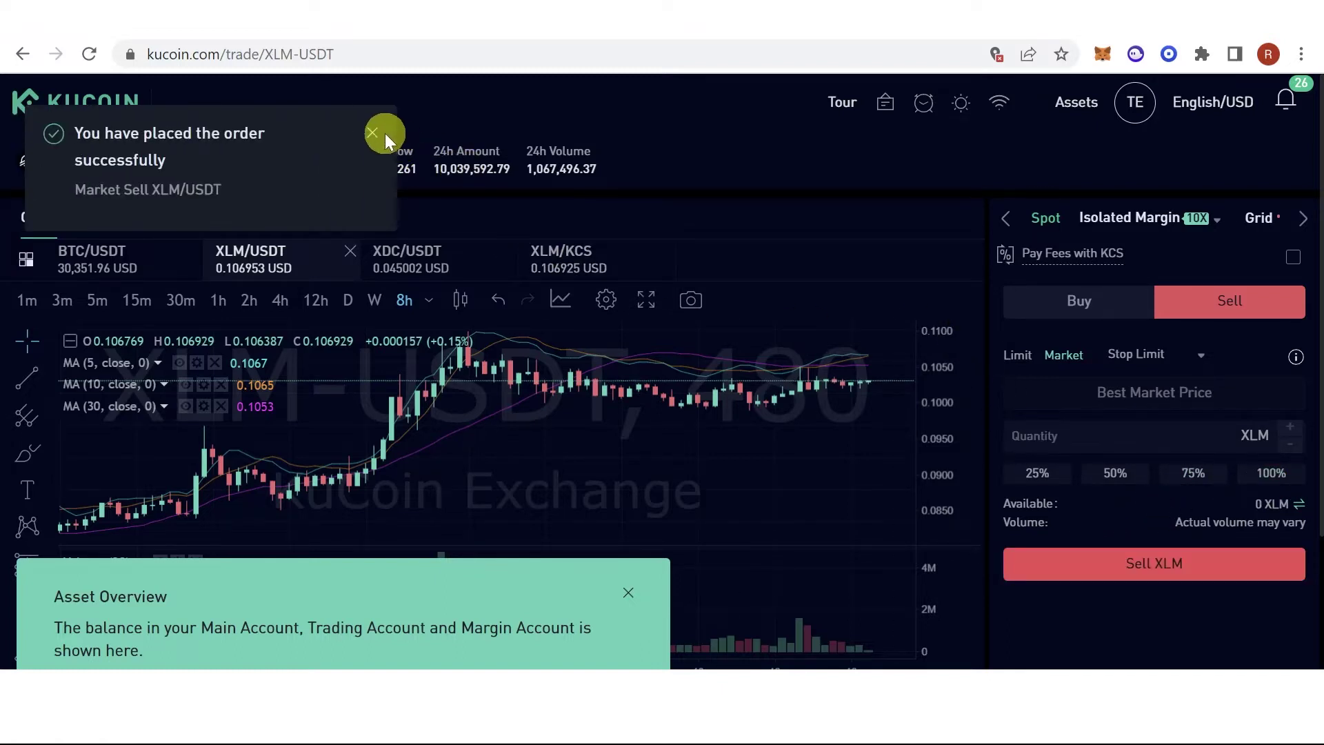
click(374, 138)
Step: Search for and load the XRP/USDT pair, with the order form set to Buy
click(72, 159)
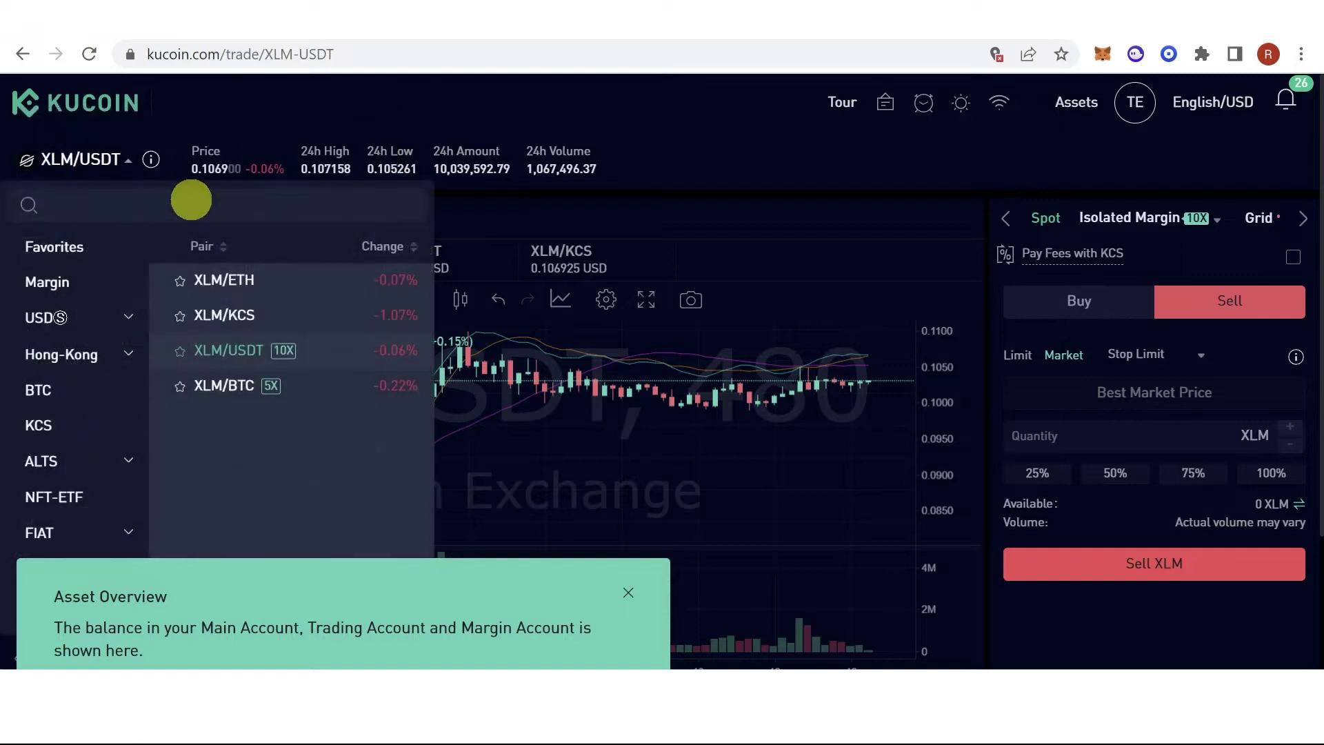
click(173, 205)
text(XRP)
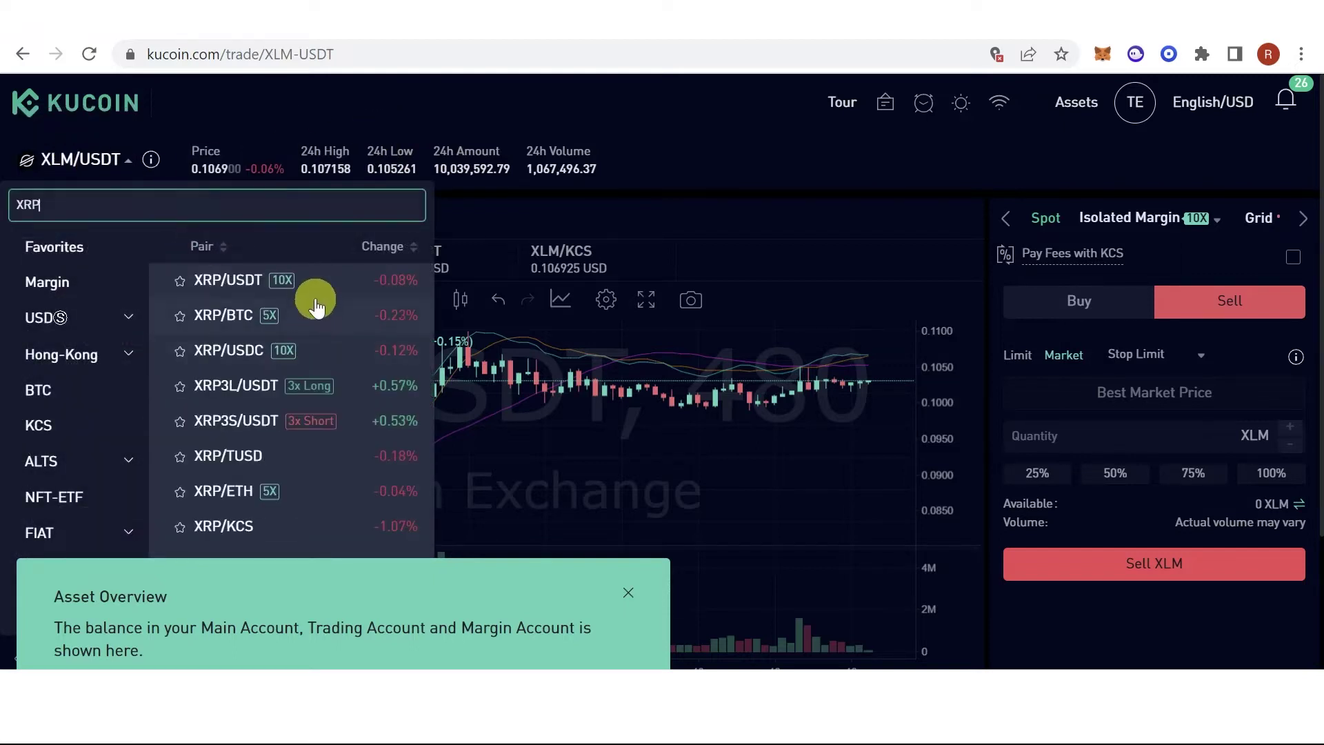
click(223, 284)
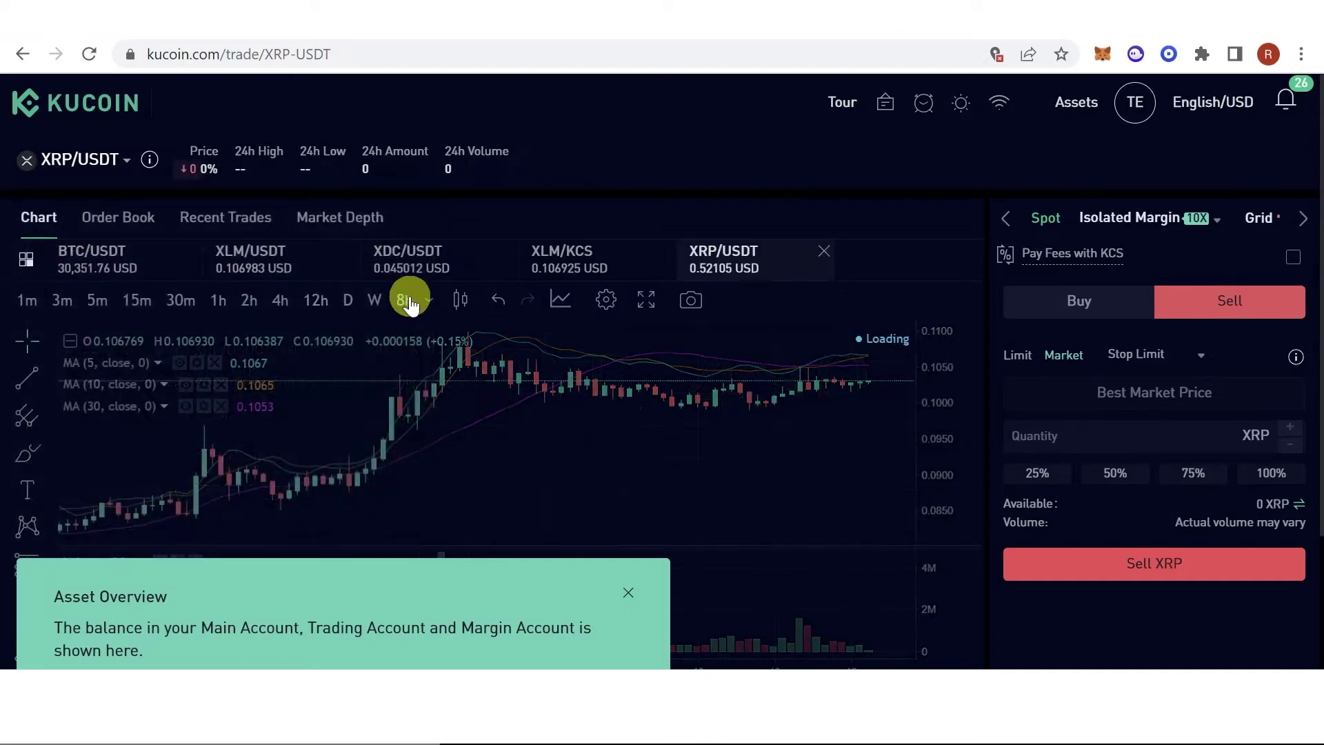
click(1044, 309)
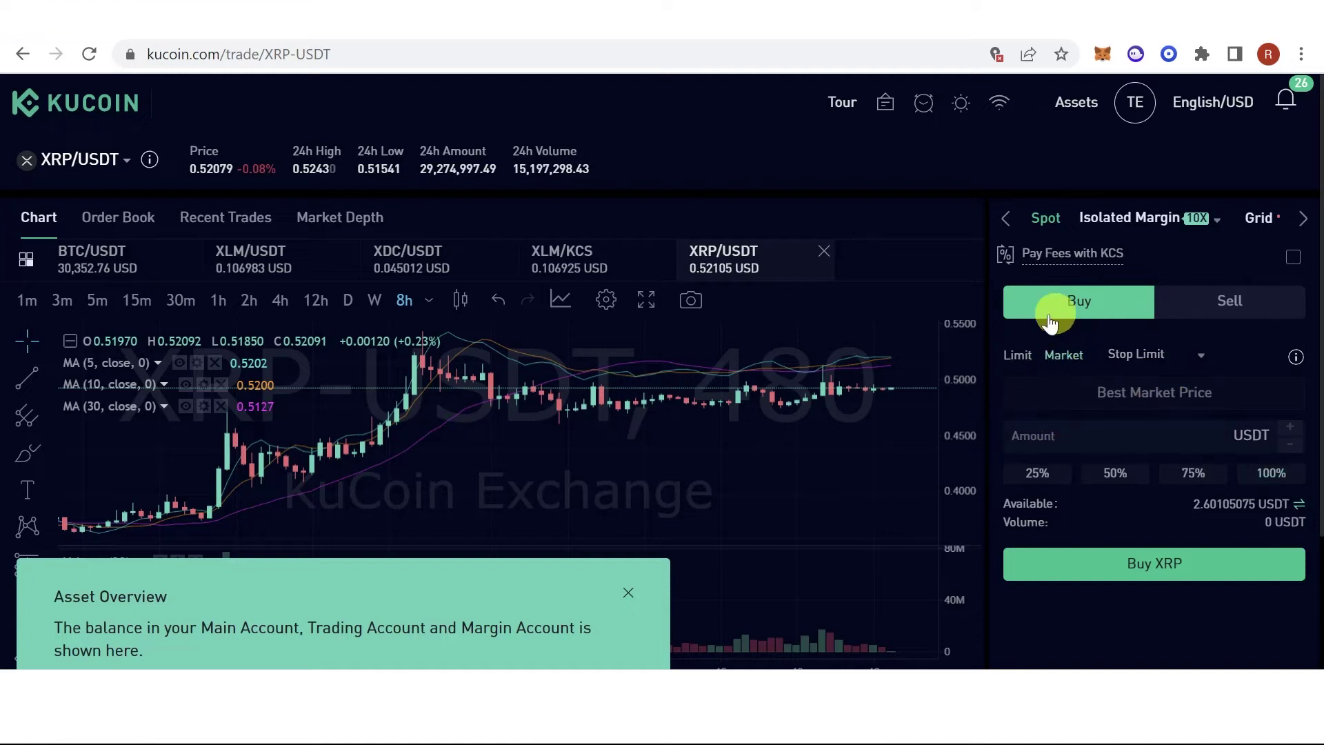
Step: Market-buy XRP with 100% of available USDT, then go to the Asset Overview
click(1271, 475)
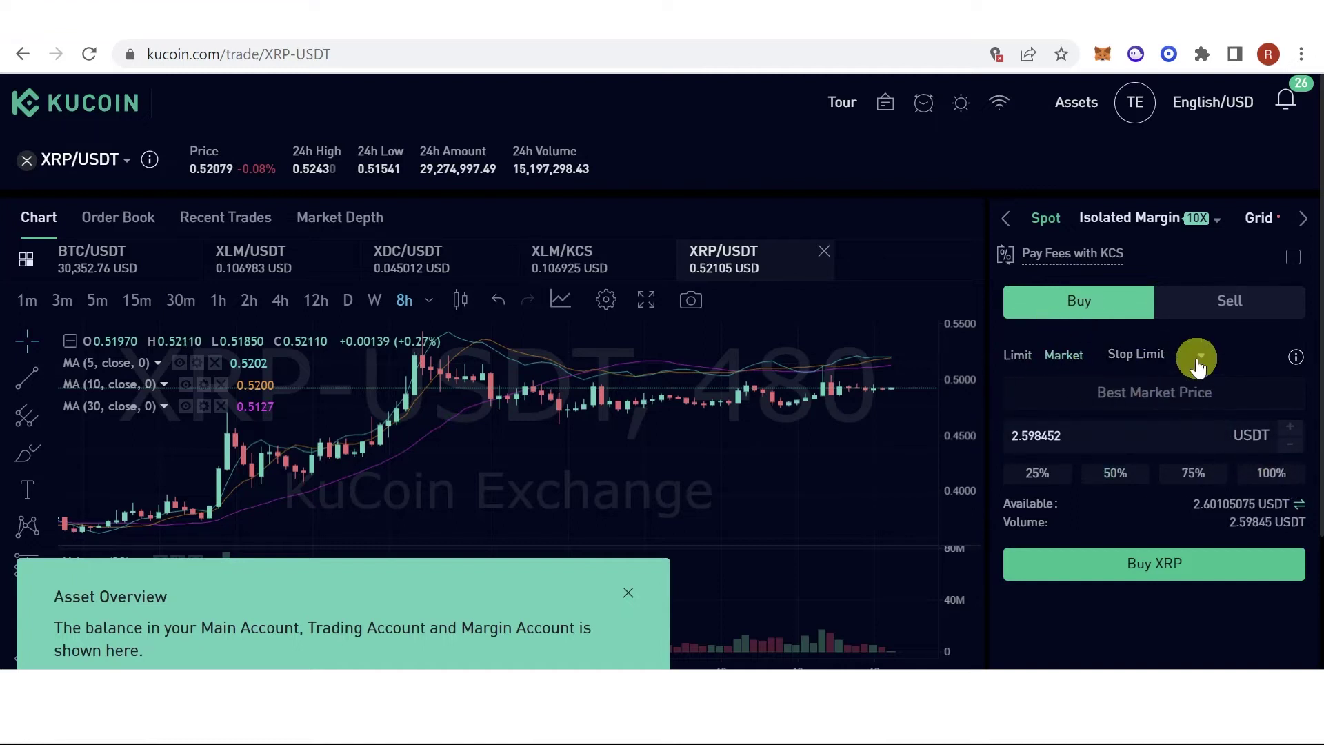
scroll(1189, 362, down, 1)
click(1147, 461)
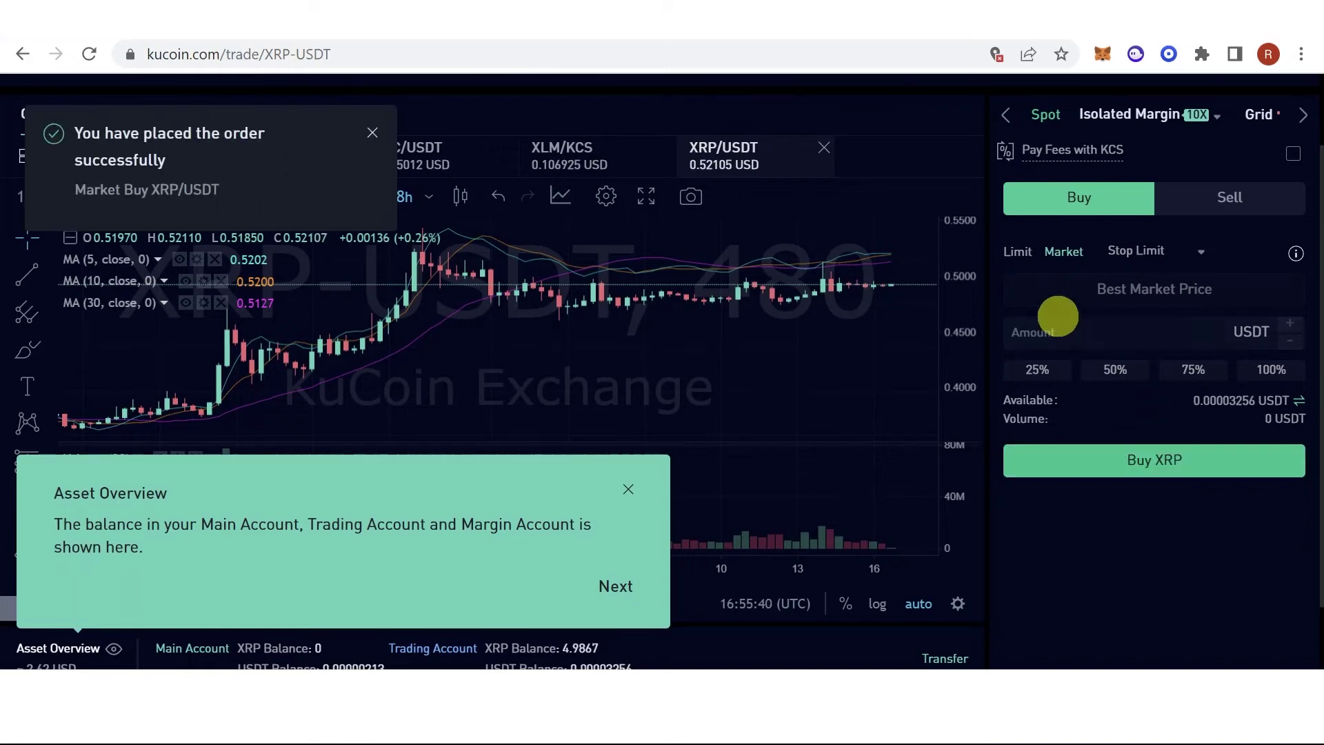
scroll(1096, 258, up, 1)
click(1072, 104)
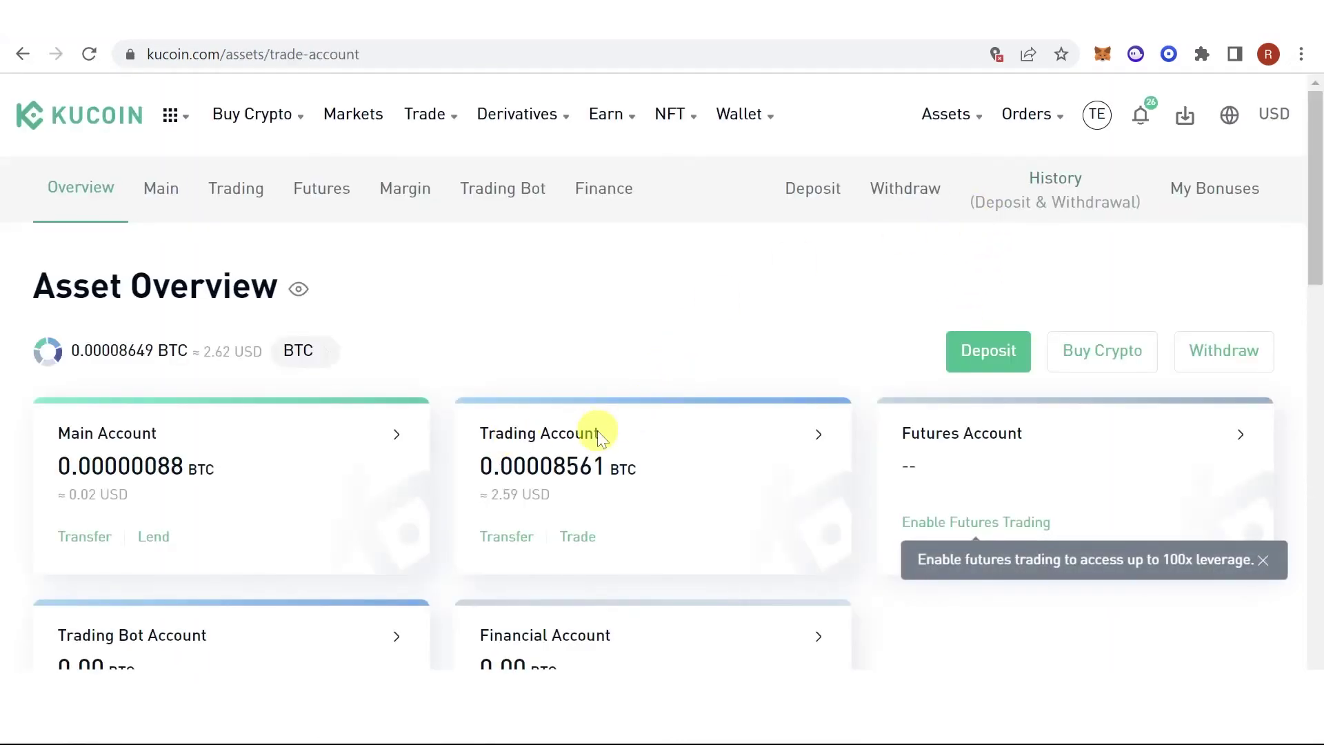
Step: Open the Trading Account balances, showing 4.9867 XRP and 0.00003256 USDT
click(594, 434)
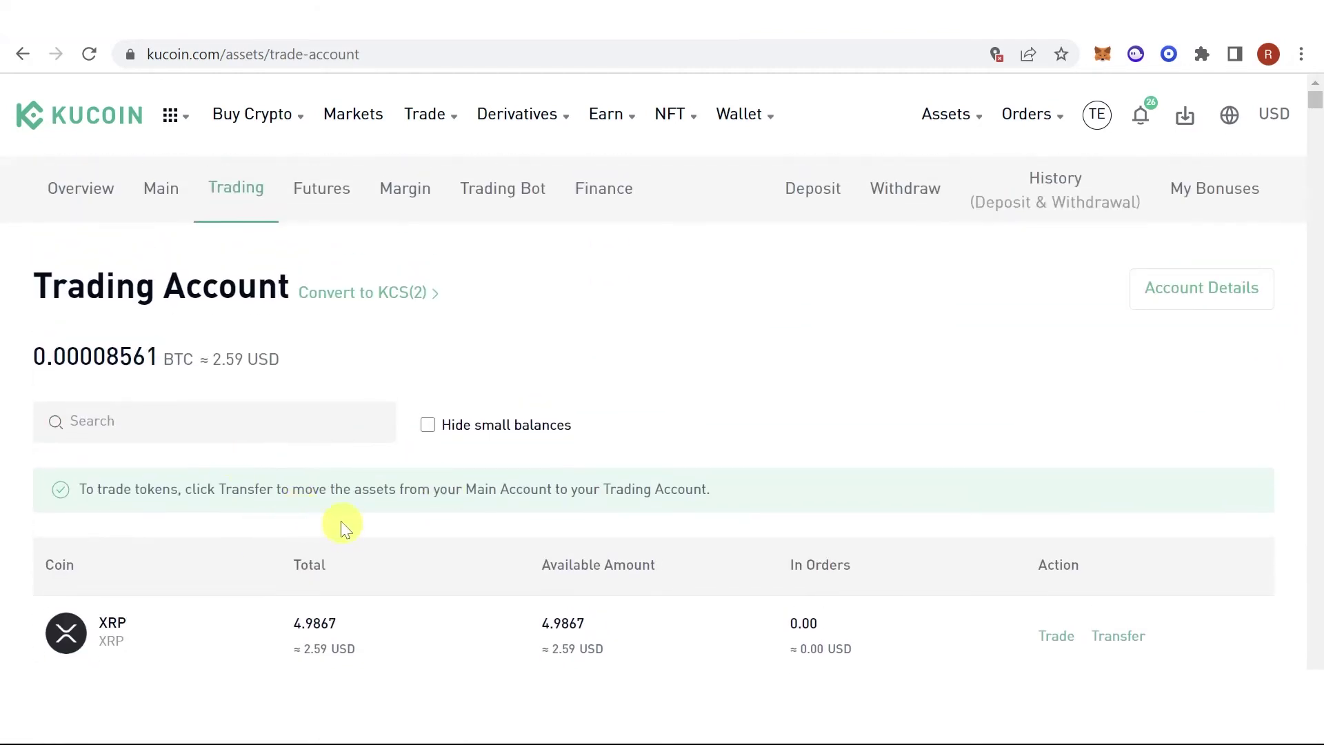
scroll(322, 548, down, 2)
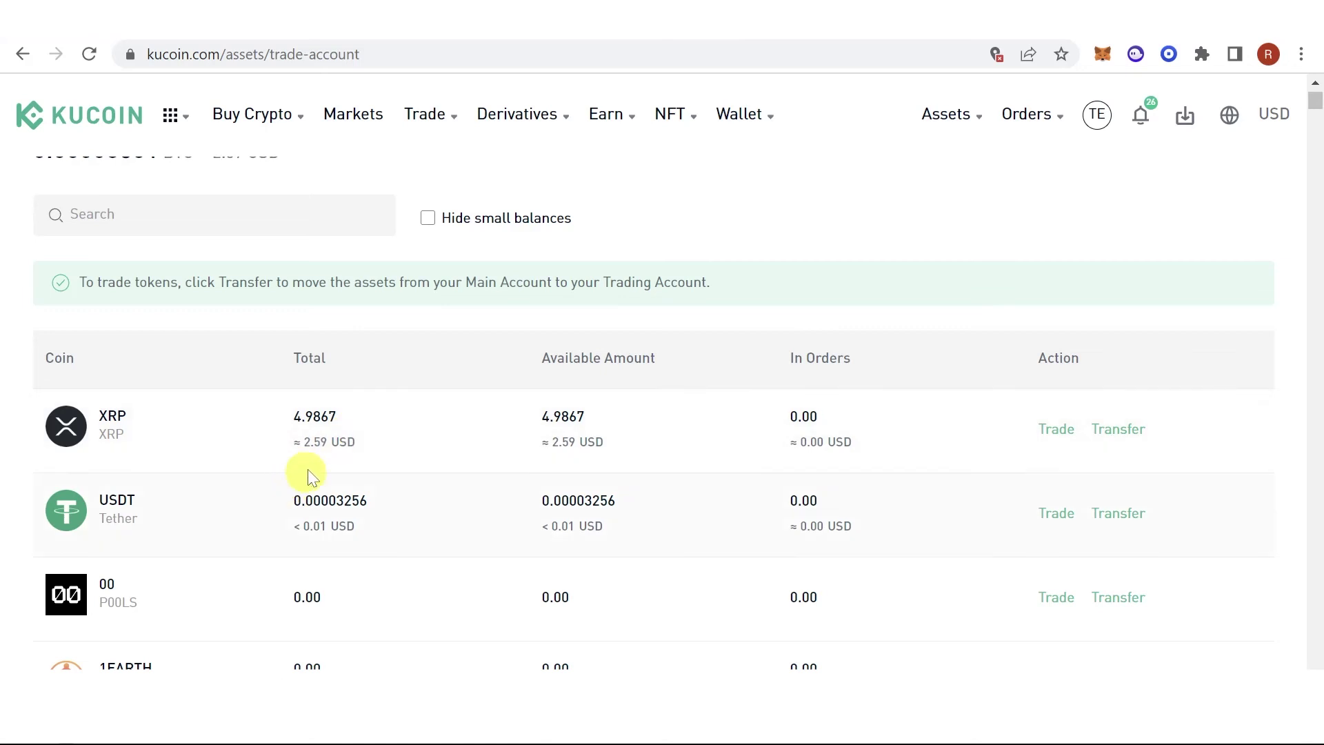
scroll(318, 414, up, 1)
scroll(353, 419, up, 1)
scroll(349, 416, down, 2)
scroll(355, 413, up, 2)
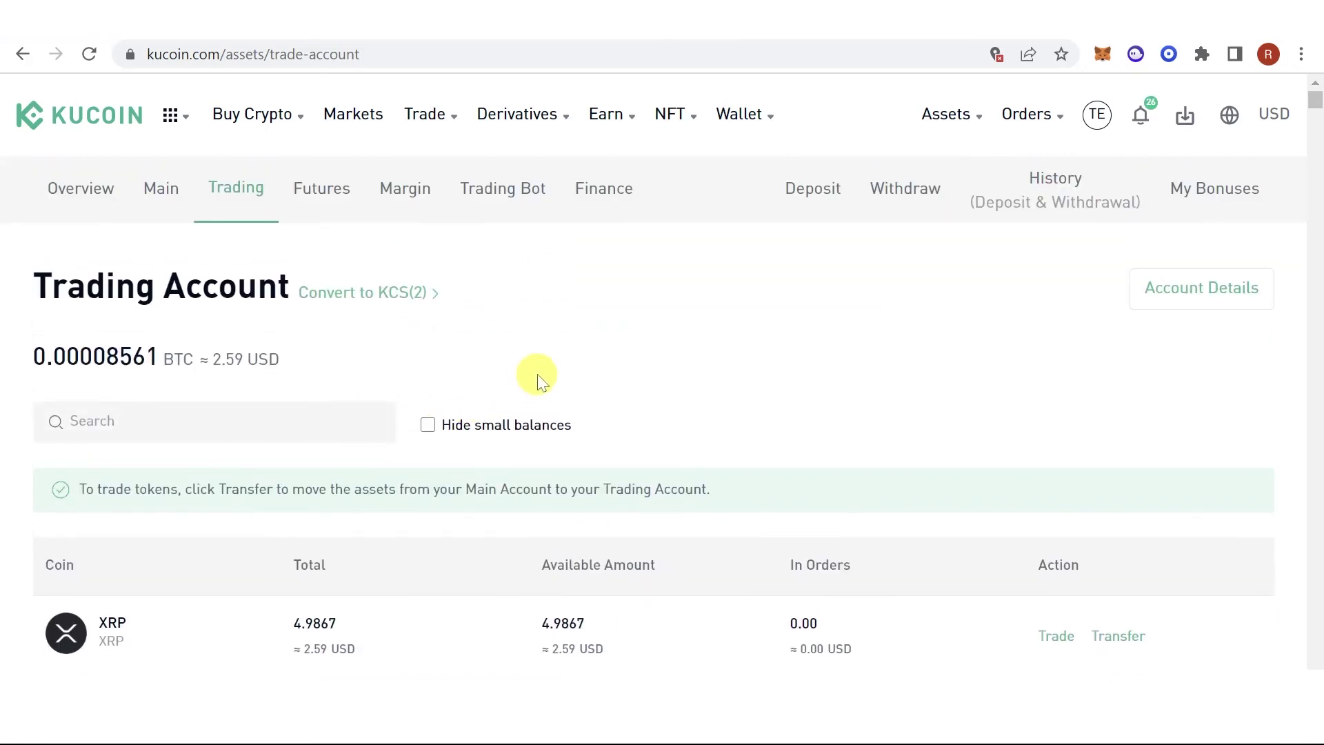